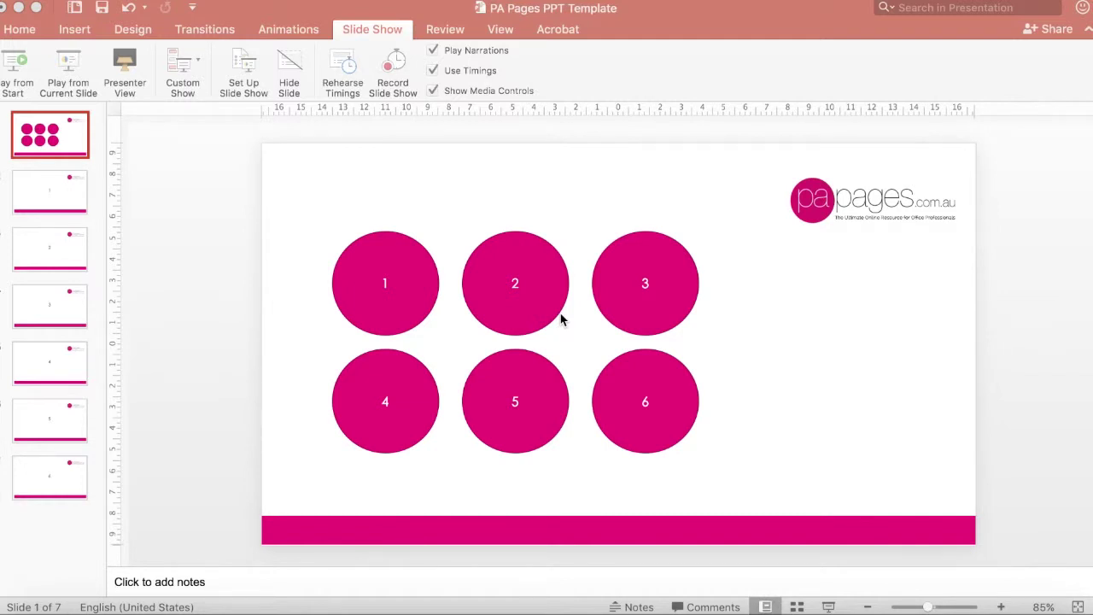
Step: Hyperlink circle 2 on the menu slide to the slide titled 2
{"action": "left_click", "coordinate": [11, 74]}
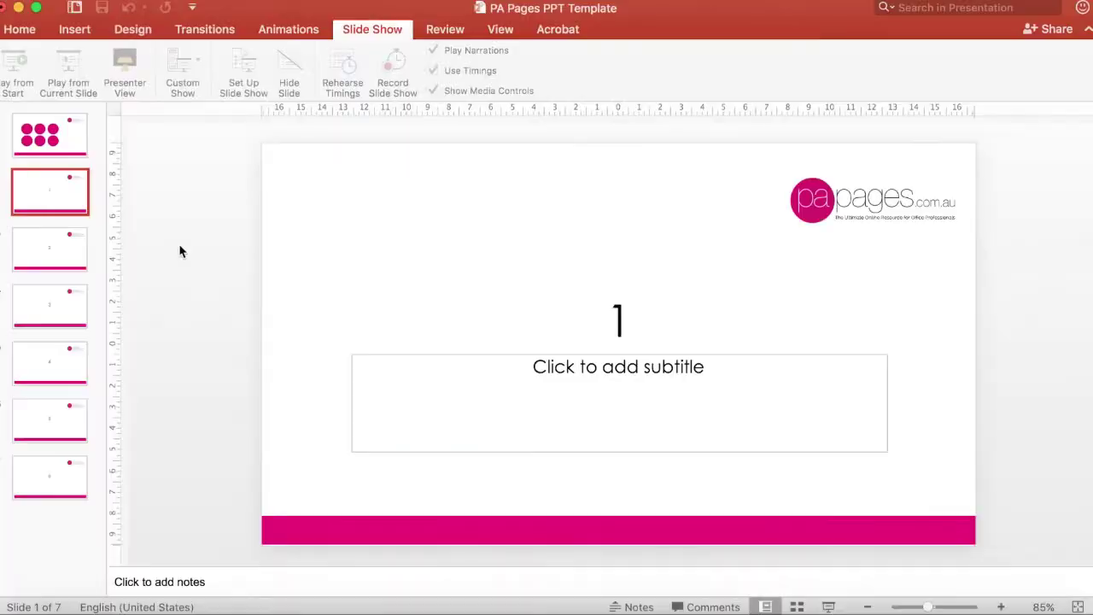
{"action": "left_click", "coordinate": [82, 155]}
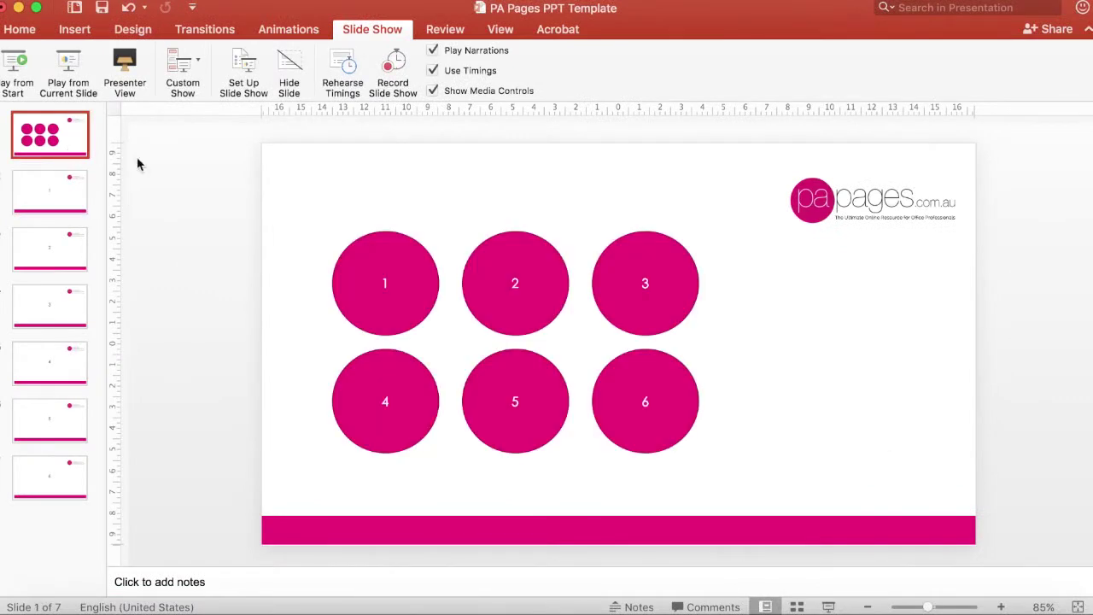
{"action": "right_click", "coordinate": [502, 322]}
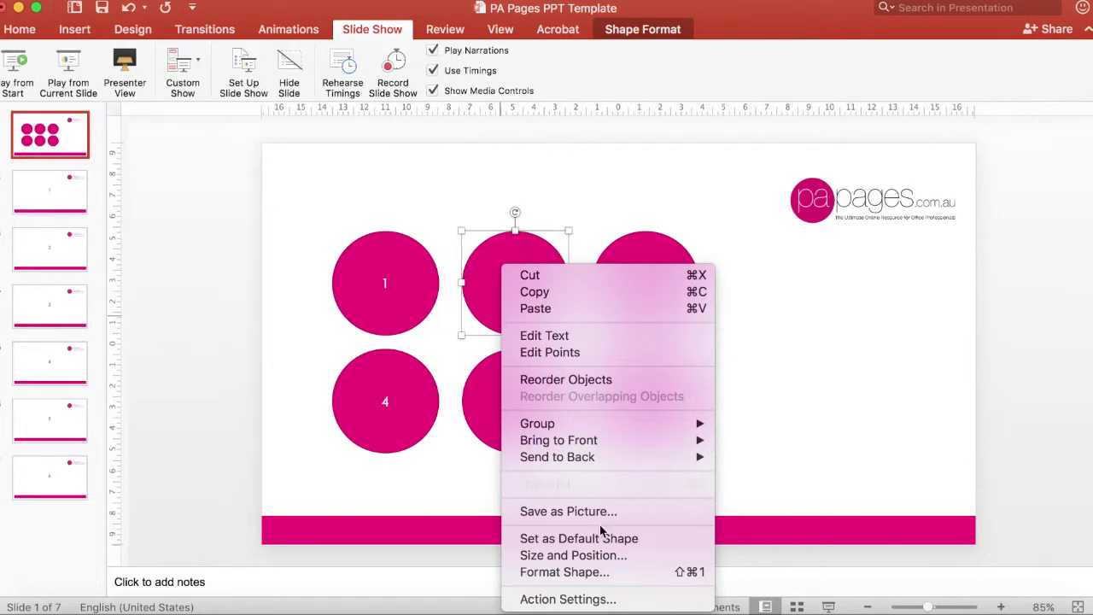
{"action": "left_click", "coordinate": [572, 602]}
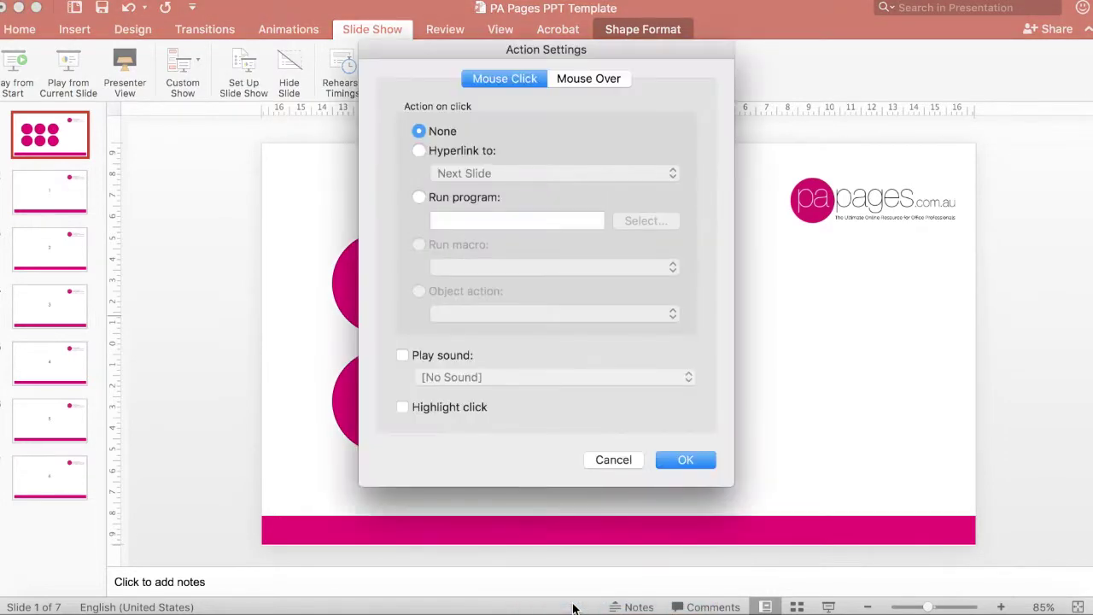
{"action": "left_click", "coordinate": [419, 152]}
{"action": "left_click", "coordinate": [460, 175]}
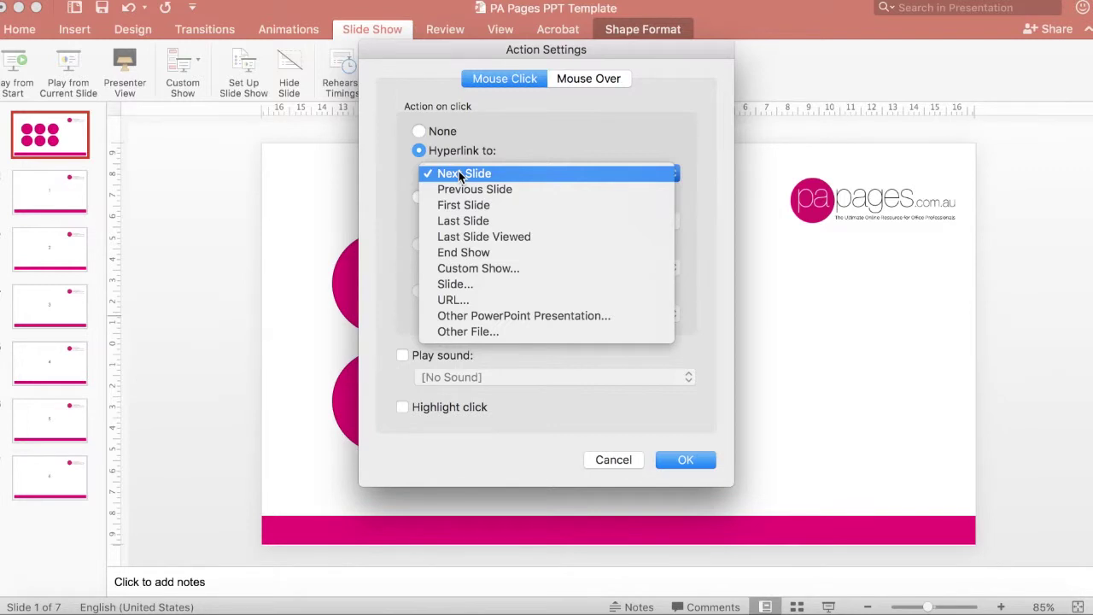
{"action": "left_click", "coordinate": [471, 286]}
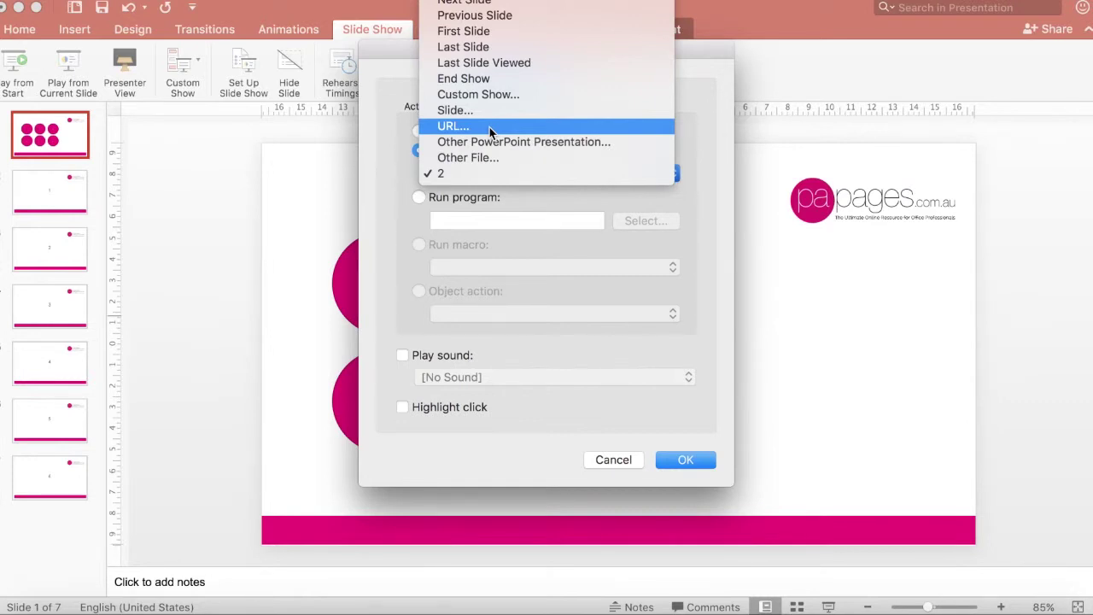
{"action": "left_click", "coordinate": [457, 173]}
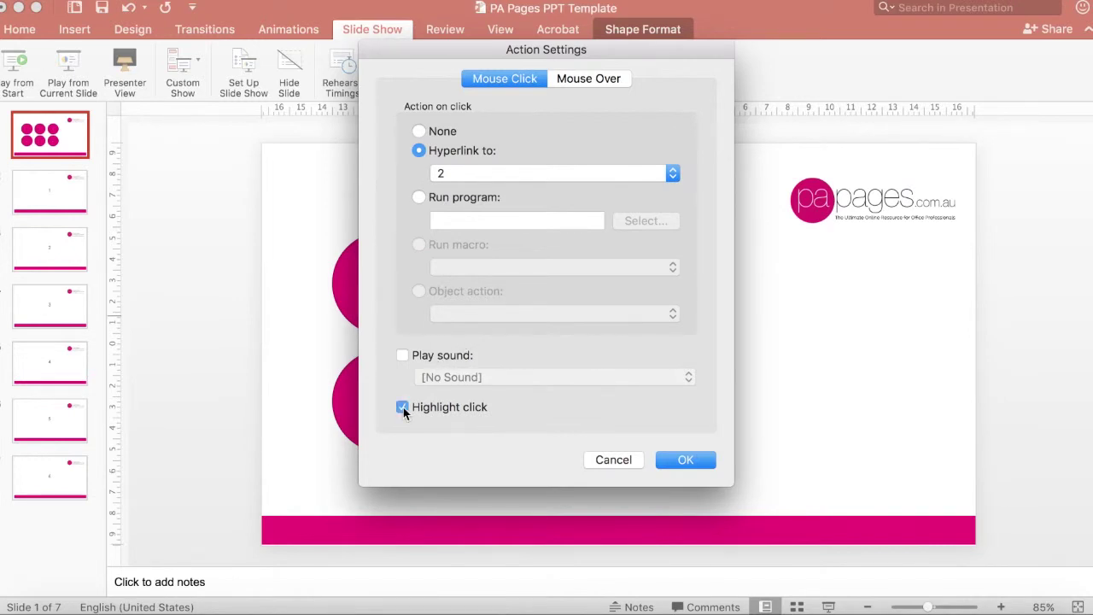
Step: Add the Applause sound to circle 2's click action and confirm it
{"action": "left_click", "coordinate": [403, 356]}
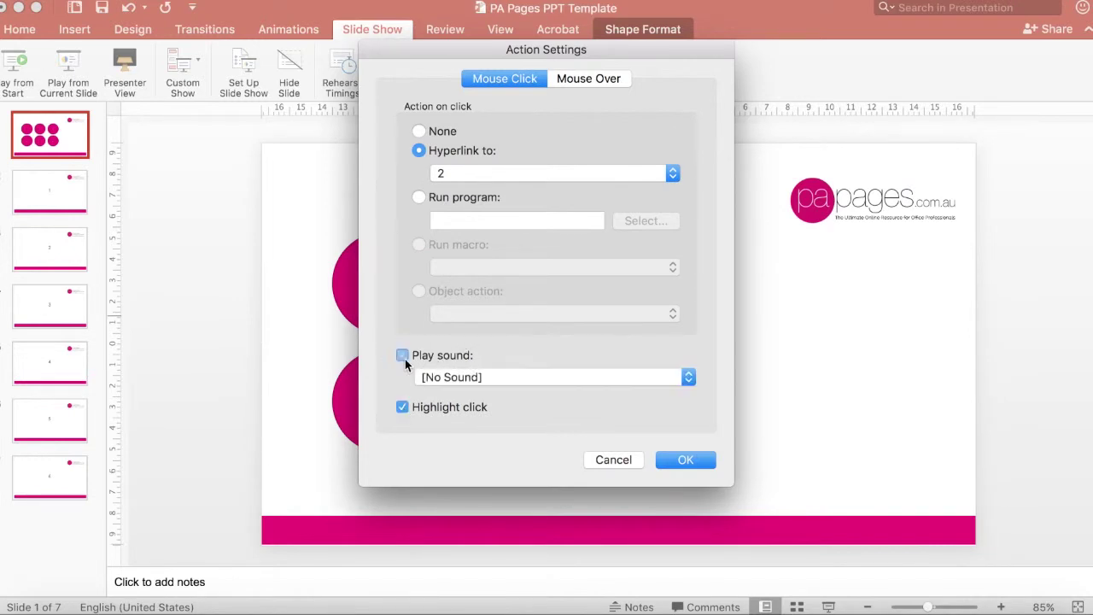
{"action": "left_click", "coordinate": [454, 378]}
{"action": "left_click", "coordinate": [476, 363]}
{"action": "left_click", "coordinate": [684, 454]}
{"action": "left_click", "coordinate": [748, 406]}
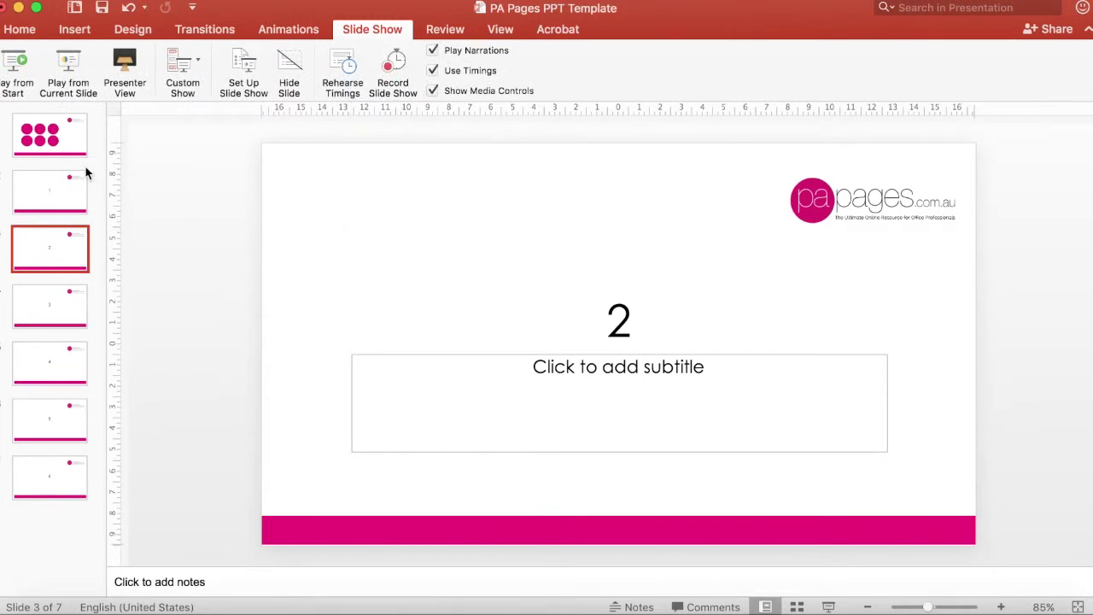
Step: Return to the menu slide and select circle 3
{"action": "left_click", "coordinate": [65, 143]}
{"action": "left_click", "coordinate": [651, 318]}
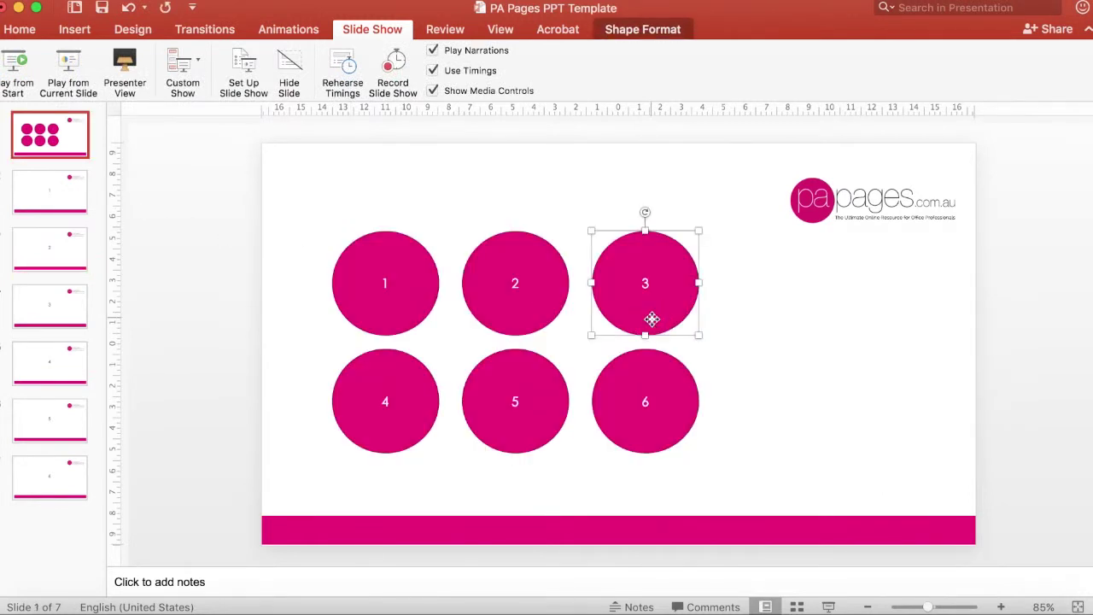
Step: Hyperlink circle 3 to slide 4, the slide titled '3', via Action Settings
{"action": "right_click", "coordinate": [652, 322]}
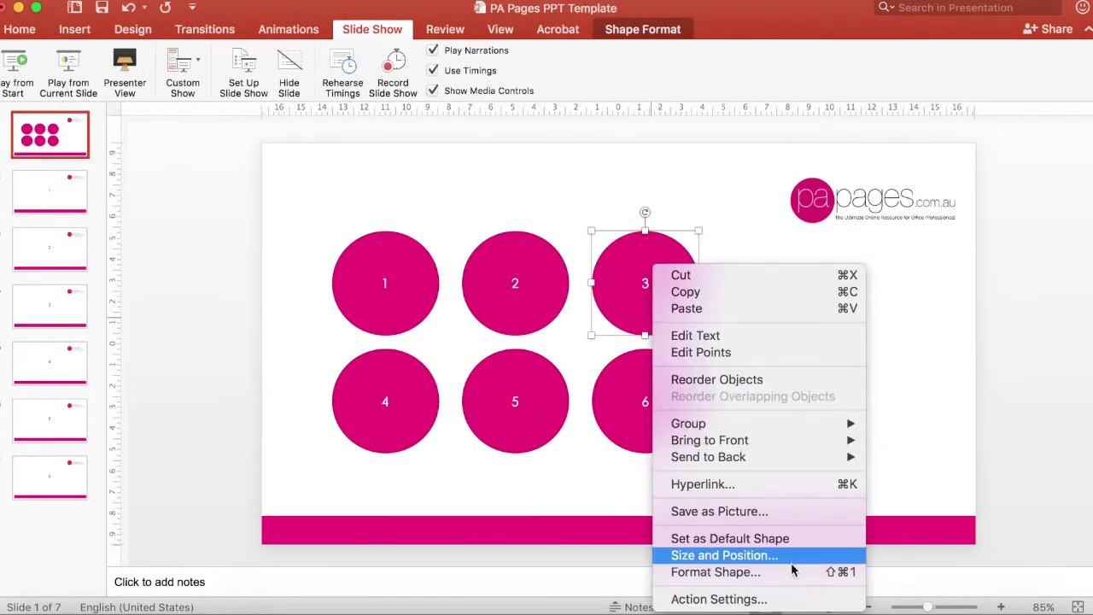
{"action": "left_click", "coordinate": [760, 599]}
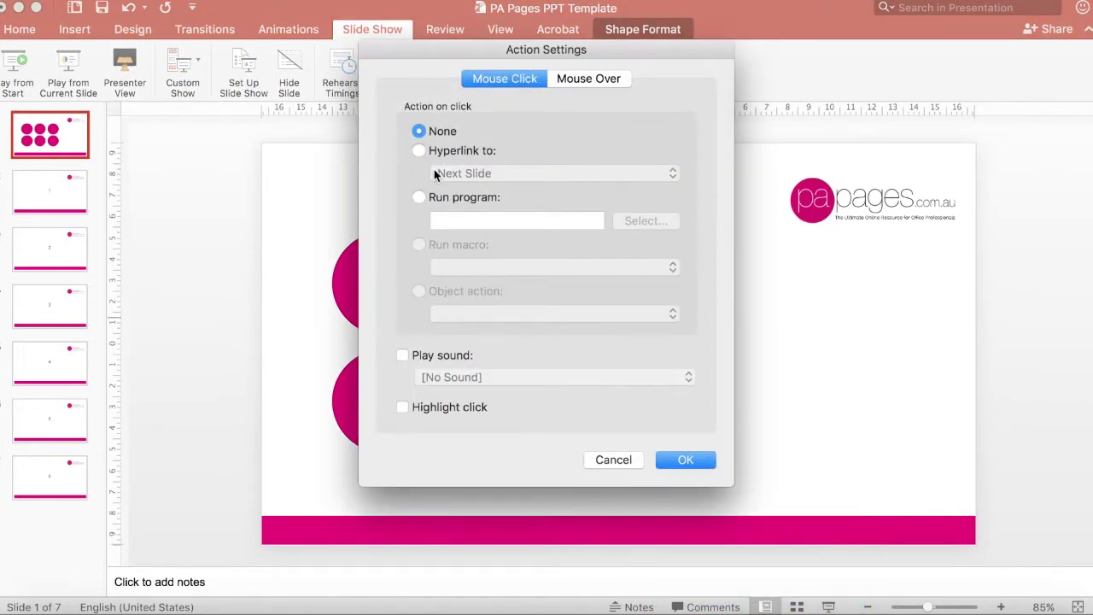
{"action": "left_click", "coordinate": [418, 150]}
{"action": "left_click", "coordinate": [462, 175]}
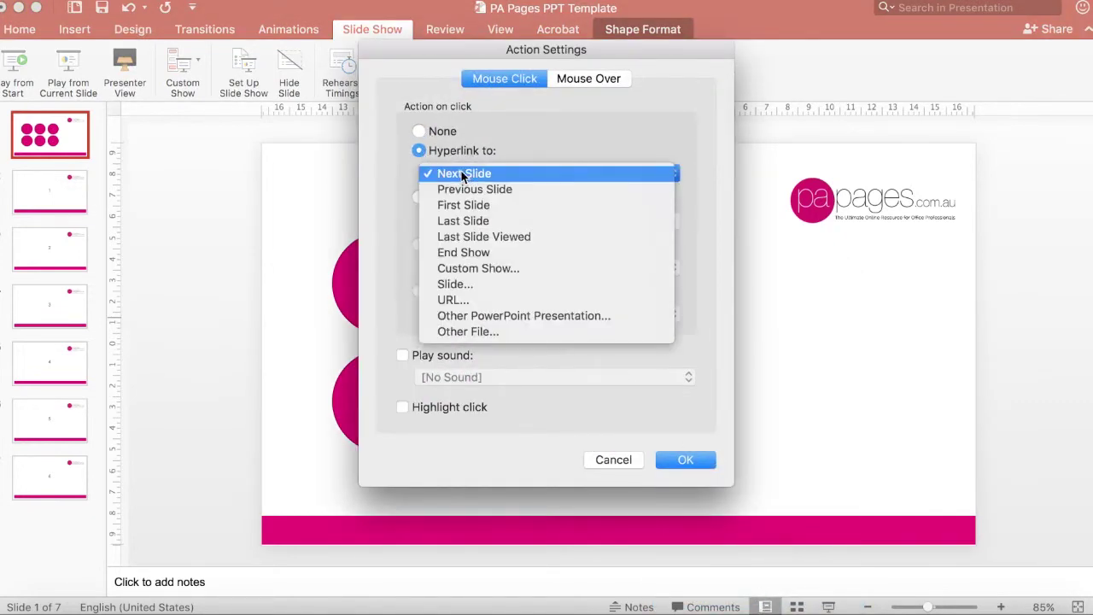
{"action": "left_click", "coordinate": [474, 283]}
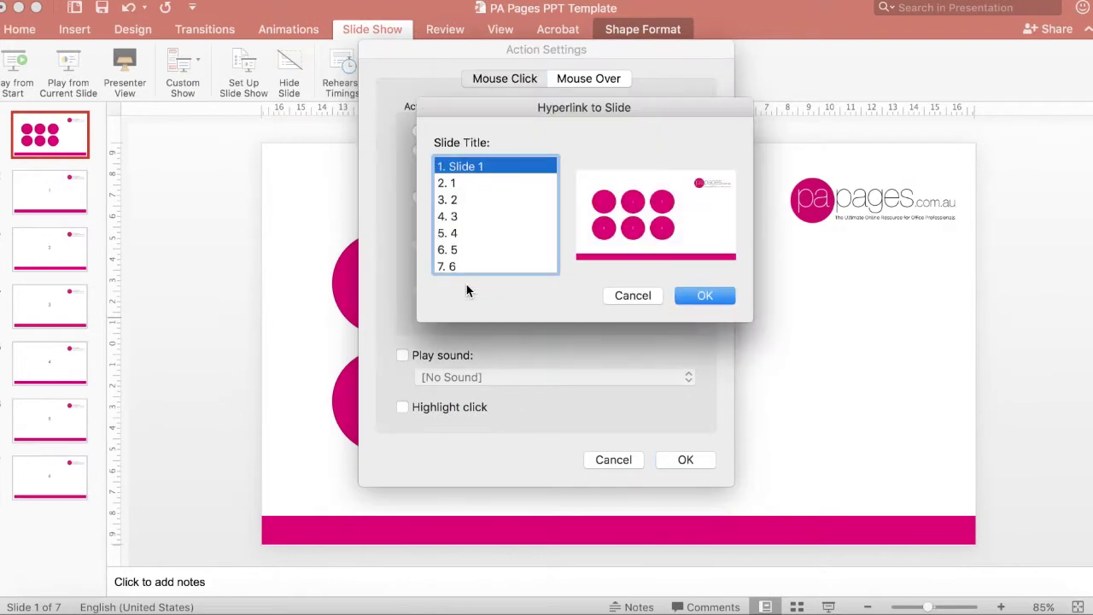
{"action": "left_click", "coordinate": [445, 216]}
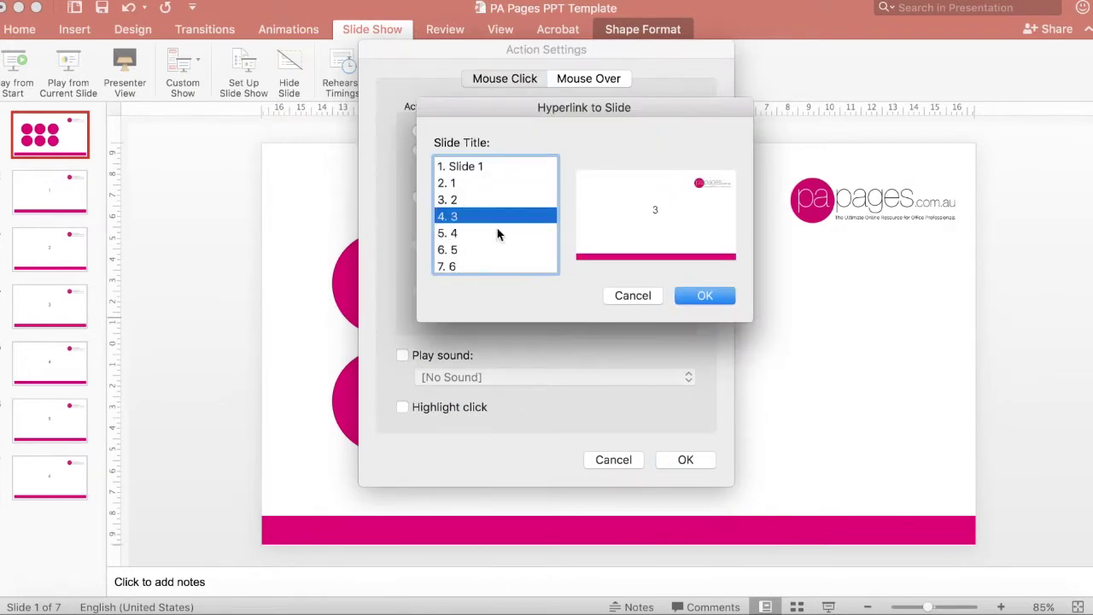
{"action": "left_click", "coordinate": [701, 296]}
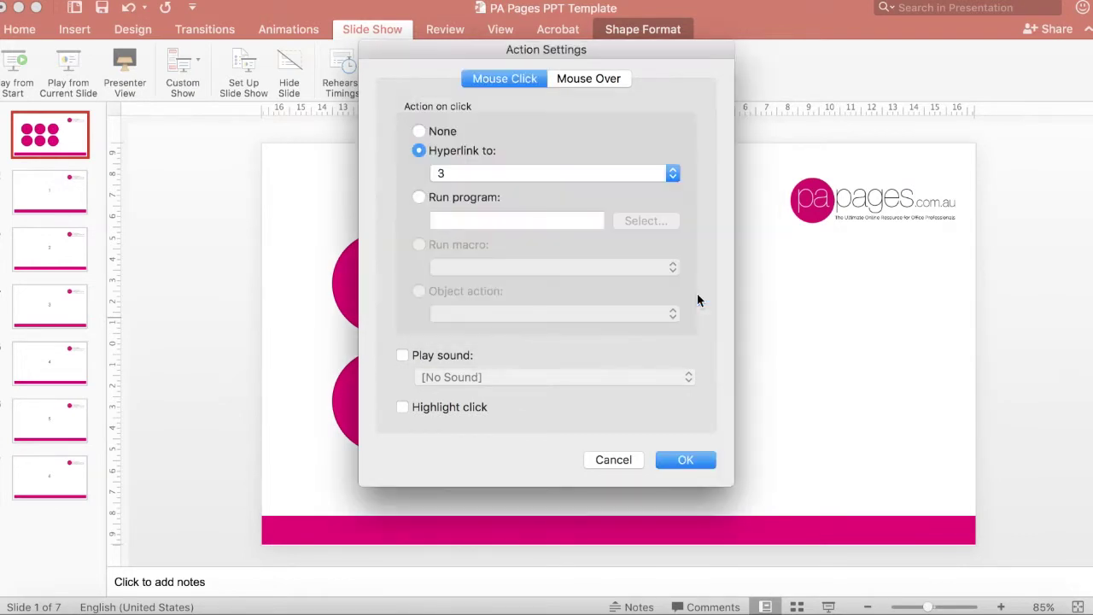
{"action": "left_click", "coordinate": [688, 461]}
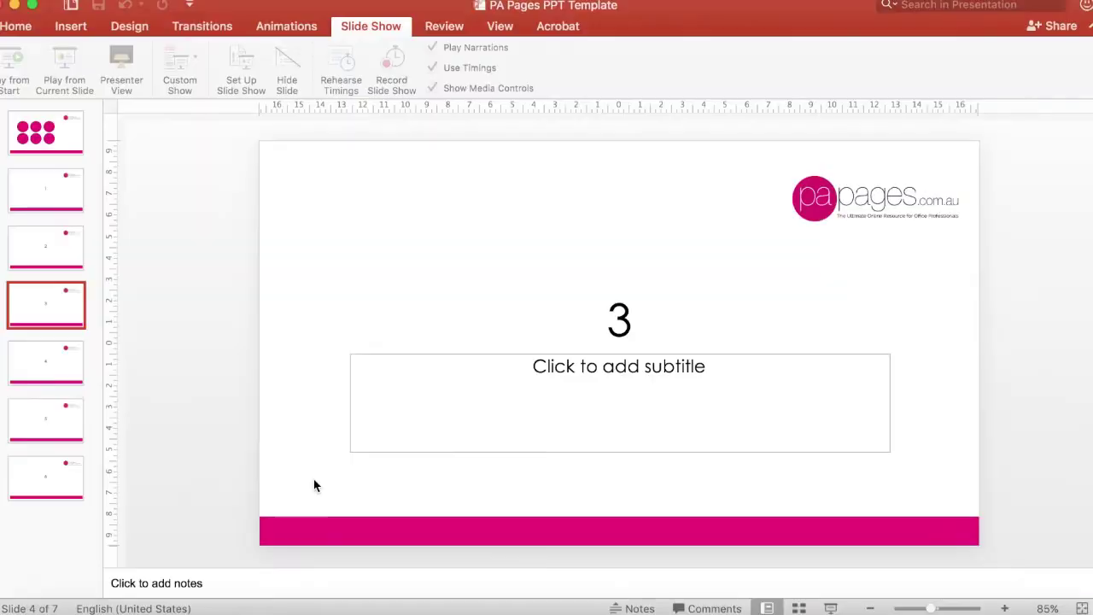
Step: Paste a copy of circle 3 onto the slide titled 3, near the bottom
{"action": "left_click", "coordinate": [48, 149]}
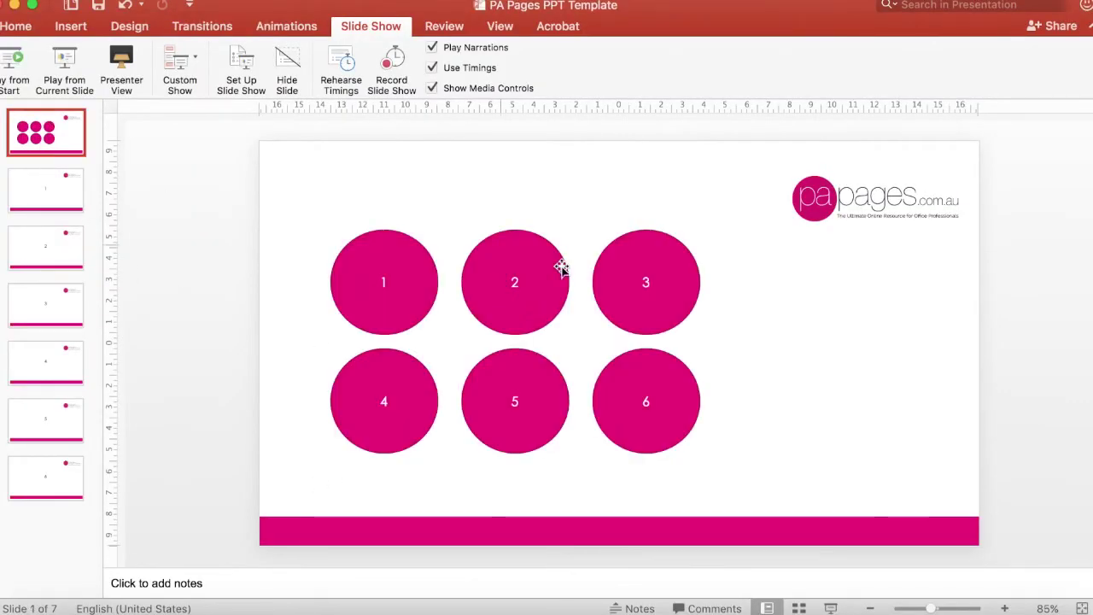
{"action": "left_click", "coordinate": [647, 299]}
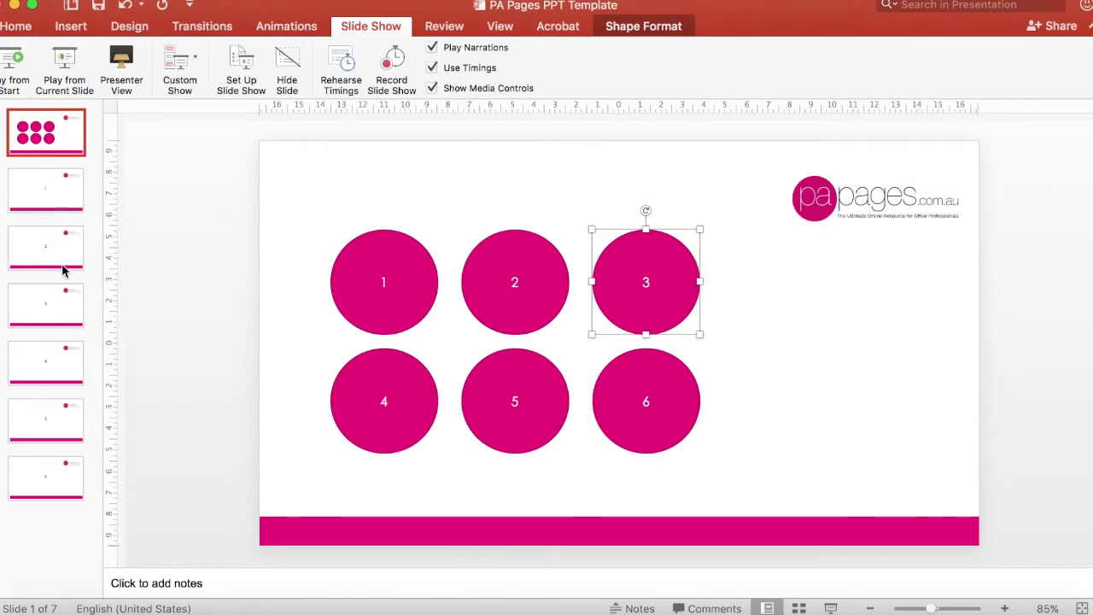
{"action": "left_click", "coordinate": [57, 290]}
{"action": "key", "text": "ctrl+v"}
{"action": "left_click_drag", "start_coordinate": [655, 270], "coordinate": [628, 439]}
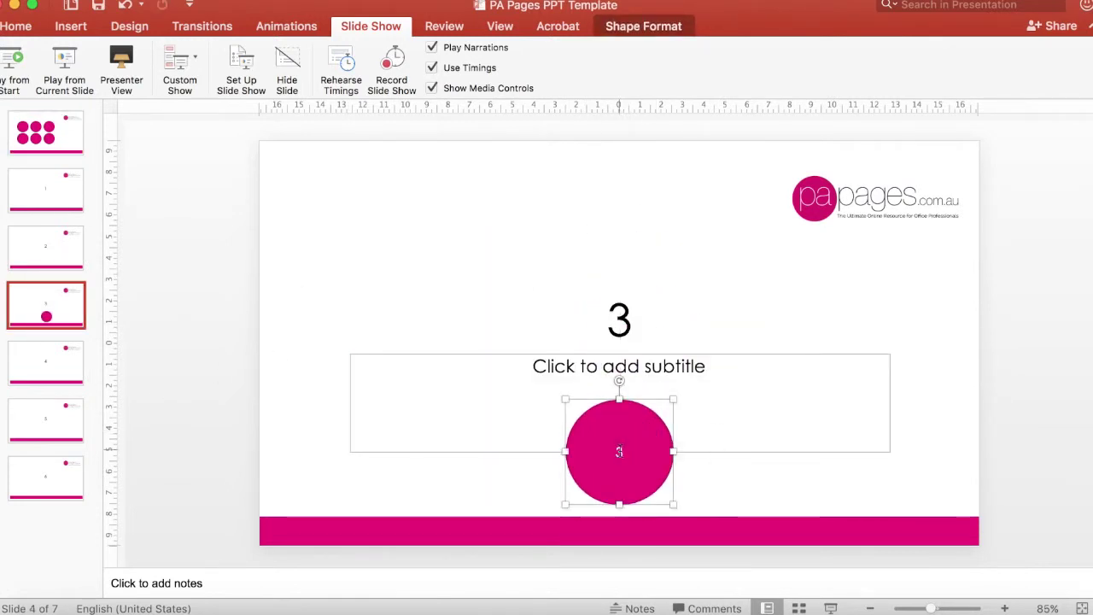
Step: Relabel the pasted circle 'Go Back to Start'
{"action": "double_click", "coordinate": [628, 439]}
{"action": "type", "text": "Go"}
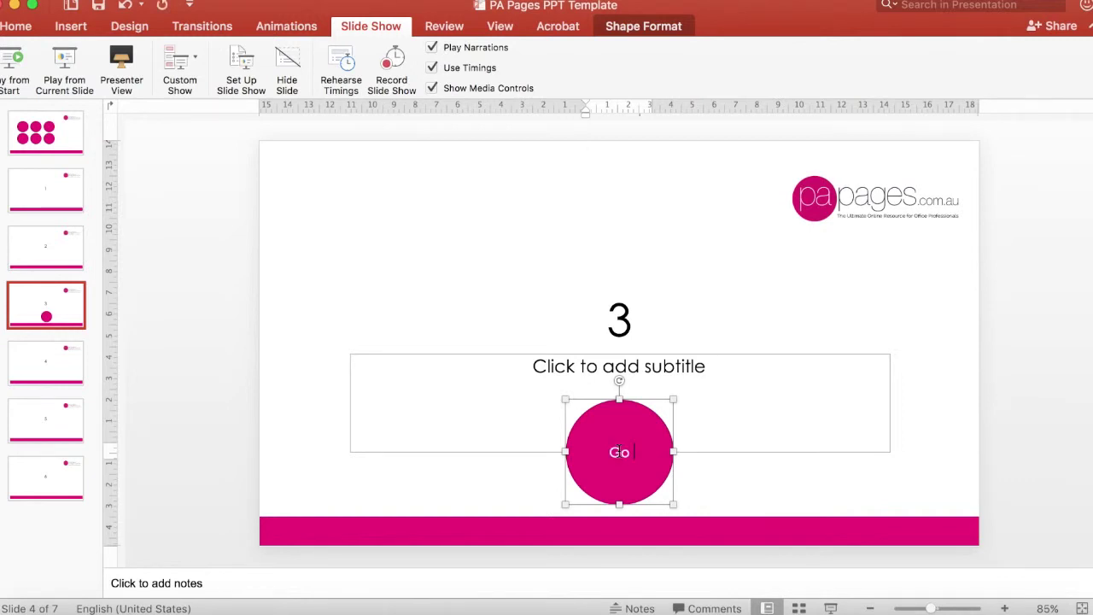
{"action": "type", "text": " Back to S"}
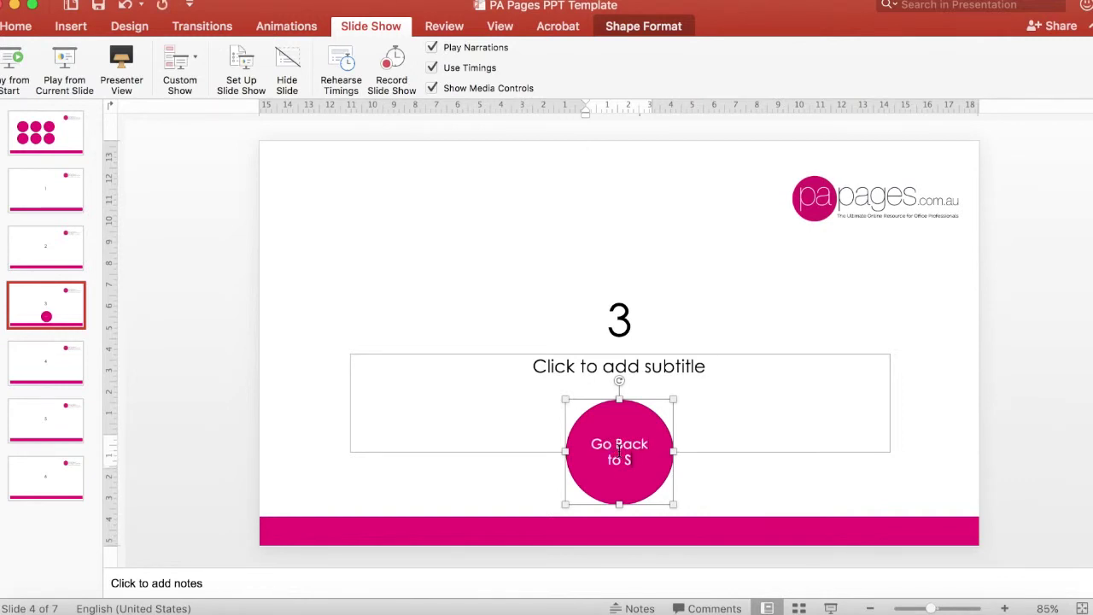
{"action": "type", "text": "tart"}
{"action": "left_click", "coordinate": [737, 327]}
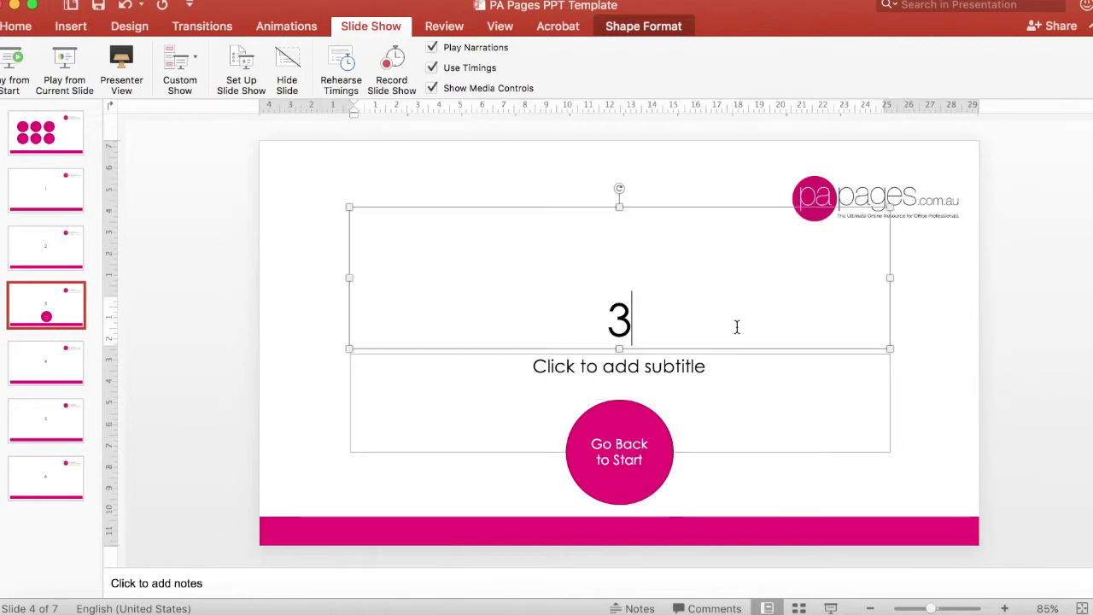
{"action": "left_click", "coordinate": [632, 419]}
Step: Hyperlink the 'Go Back to Start' circle to Slide 1 with highlight click on
{"action": "right_click", "coordinate": [632, 422]}
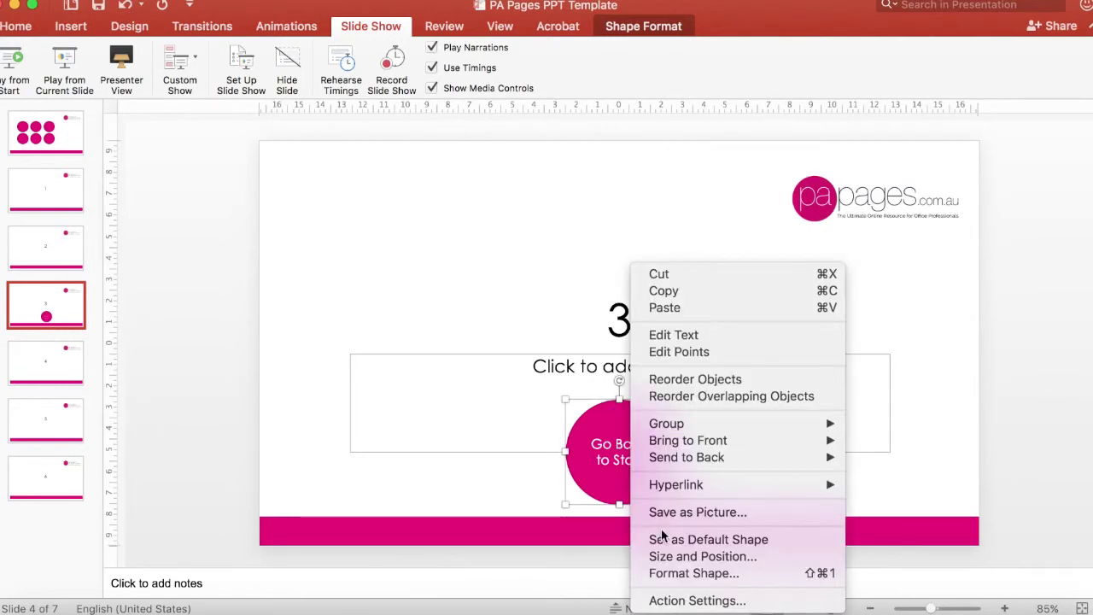
{"action": "left_click", "coordinate": [665, 601]}
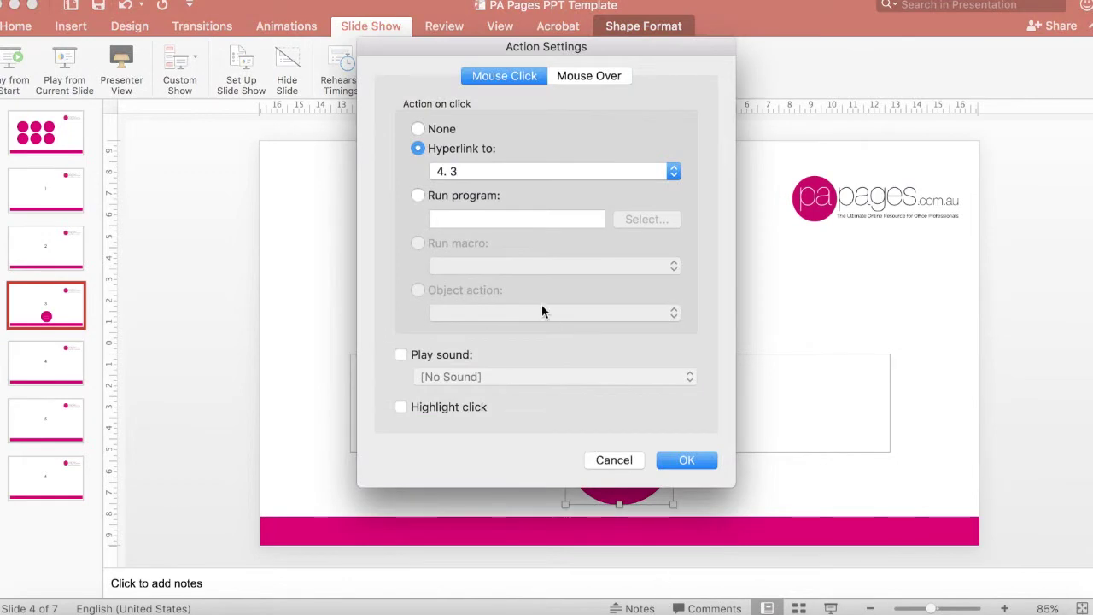
{"action": "left_click", "coordinate": [495, 169]}
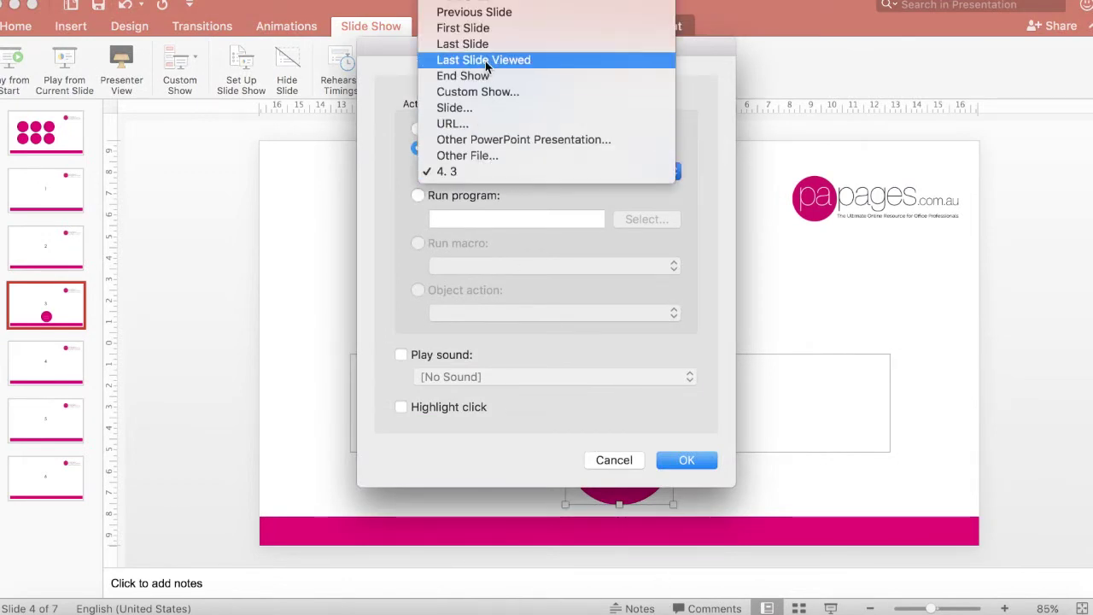
{"action": "left_click", "coordinate": [468, 114]}
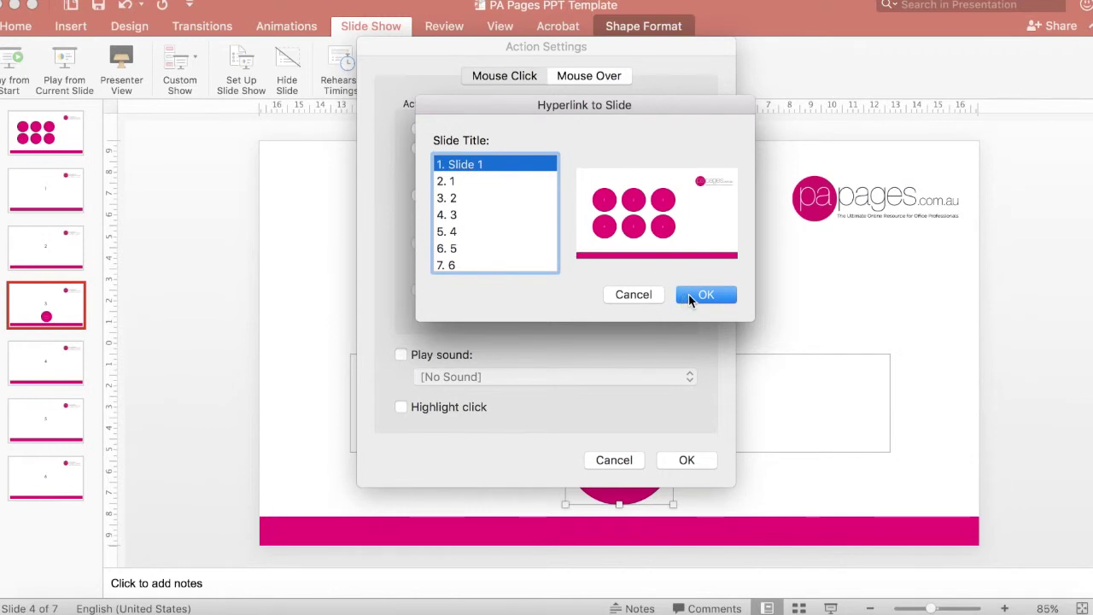
{"action": "left_click", "coordinate": [689, 294]}
{"action": "left_click", "coordinate": [429, 413]}
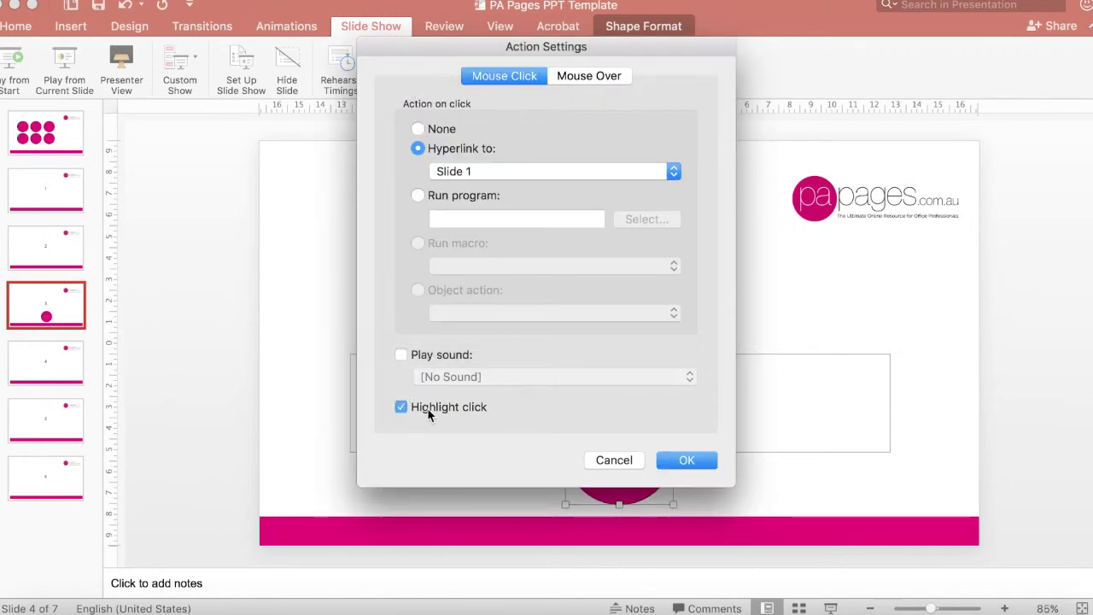
{"action": "left_click", "coordinate": [689, 459]}
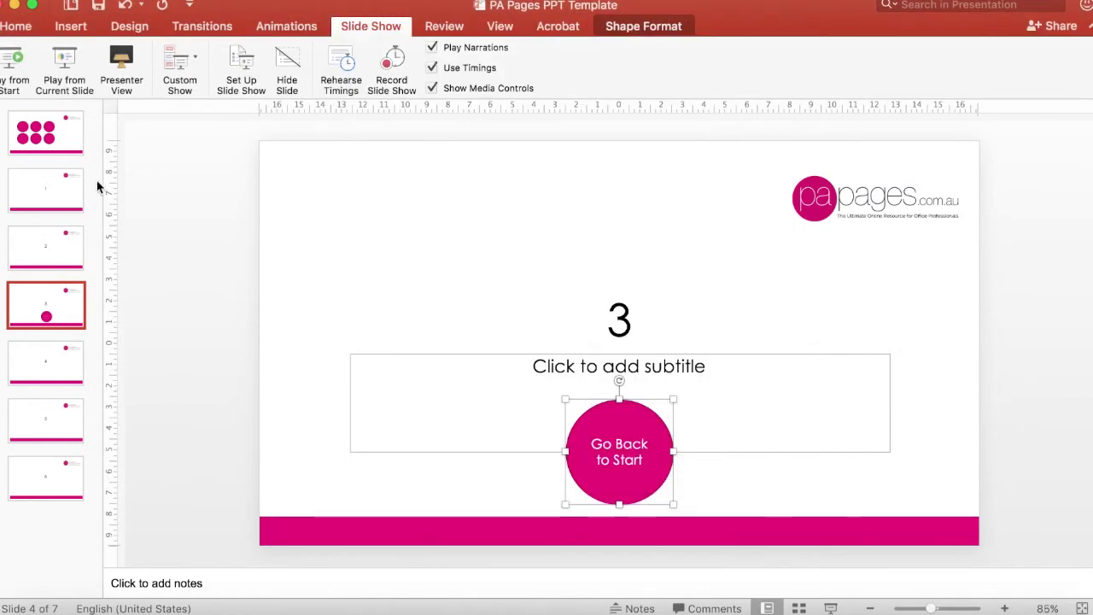
Step: Play the slideshow from slide 1 to test the circle buttons
{"action": "left_click", "coordinate": [14, 81]}
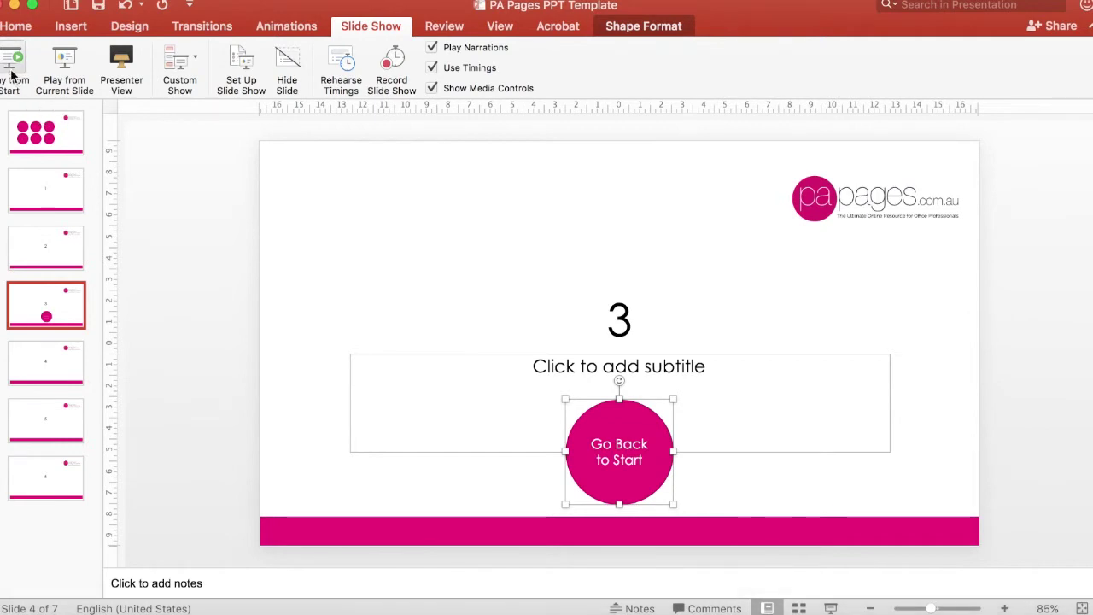